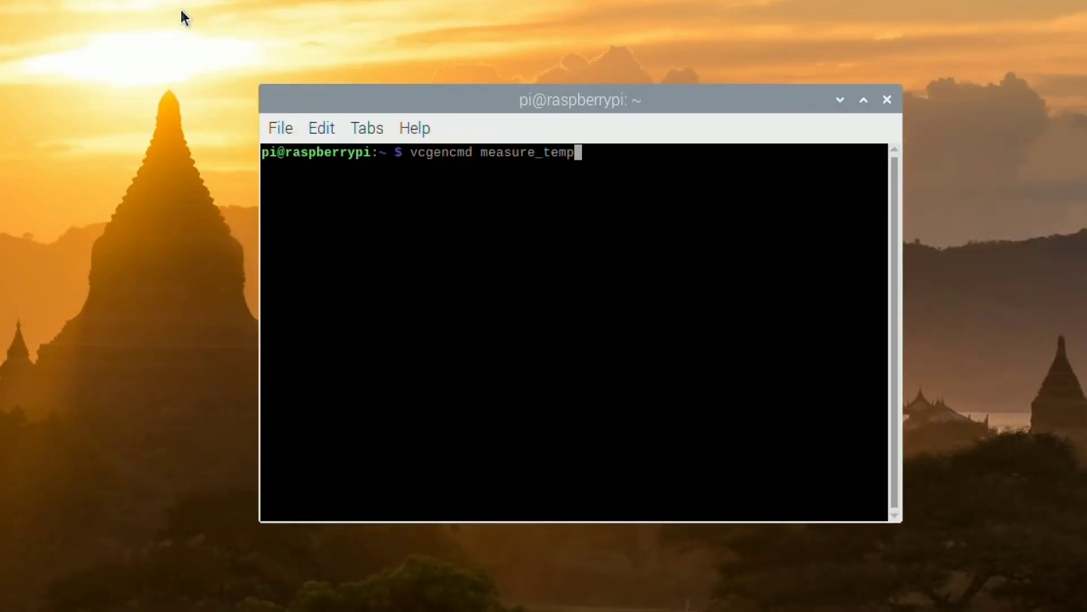
# Read the Raspberry Pi's idle CPU temperature ten times in a row with vcgencmd measure_temp
pyautogui.press('Return')
pyautogui.press('Up')
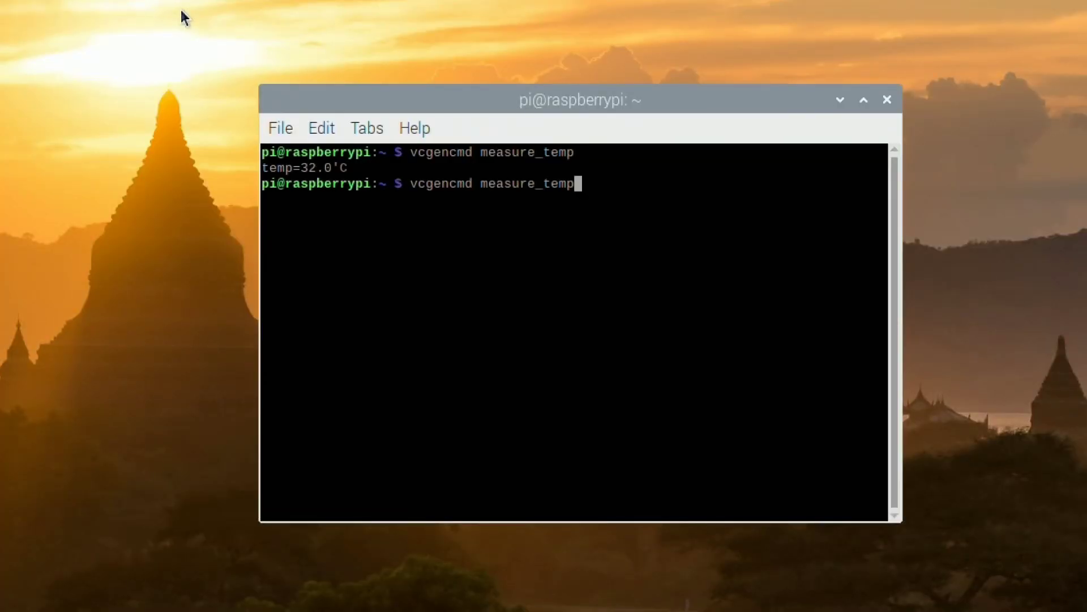
pyautogui.press('Return')
pyautogui.press('Up')
pyautogui.press('Return')
pyautogui.press('Up')
pyautogui.press('Return')
pyautogui.press('Up')
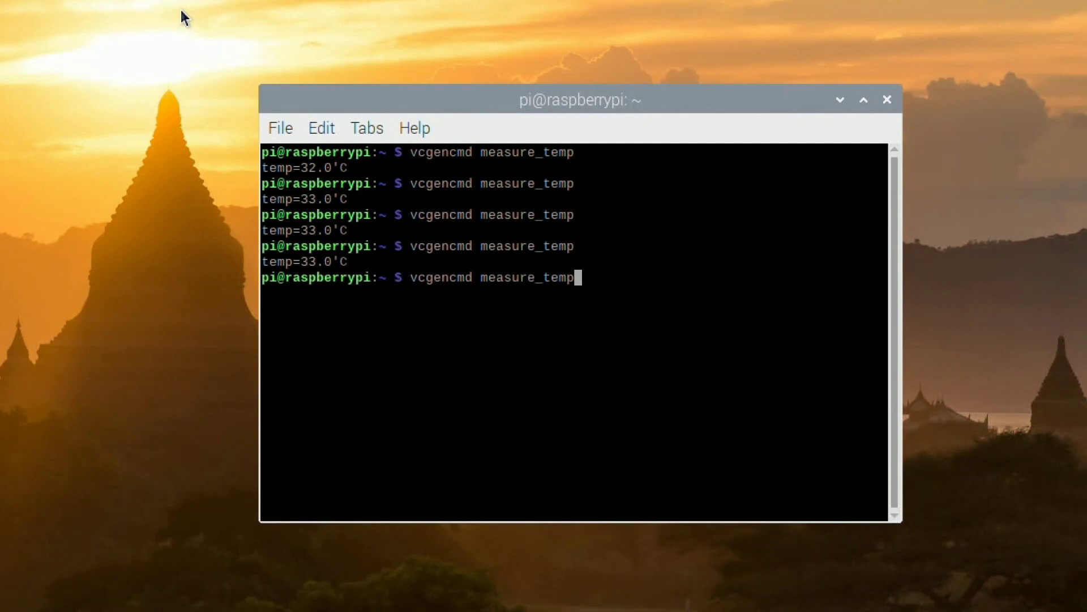
pyautogui.press('Return')
pyautogui.press('Up')
pyautogui.press('Return')
pyautogui.press('Up')
pyautogui.press('Return')
pyautogui.press('Up')
pyautogui.press('Return')
pyautogui.press('Up')
pyautogui.press('Return')
pyautogui.press('Up')
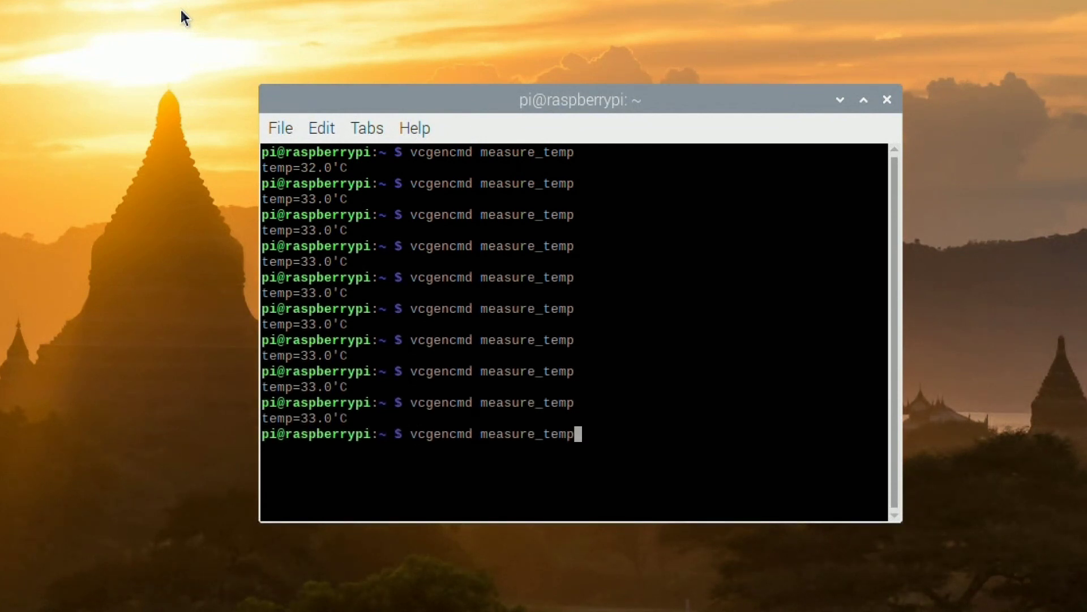
pyautogui.press('Return')
# Run the CPU benchmark with sysbench --test=cpu --cpu-max-prime=20000 --num-threads=4 run
pyautogui.press('Up')
pyautogui.press('Up')
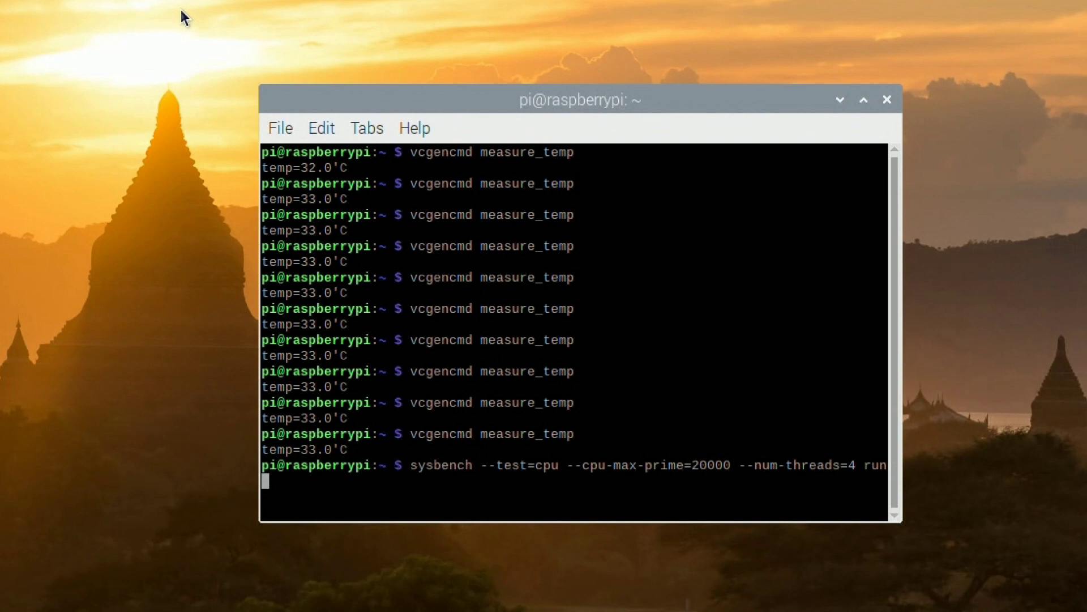
pyautogui.press('Return')
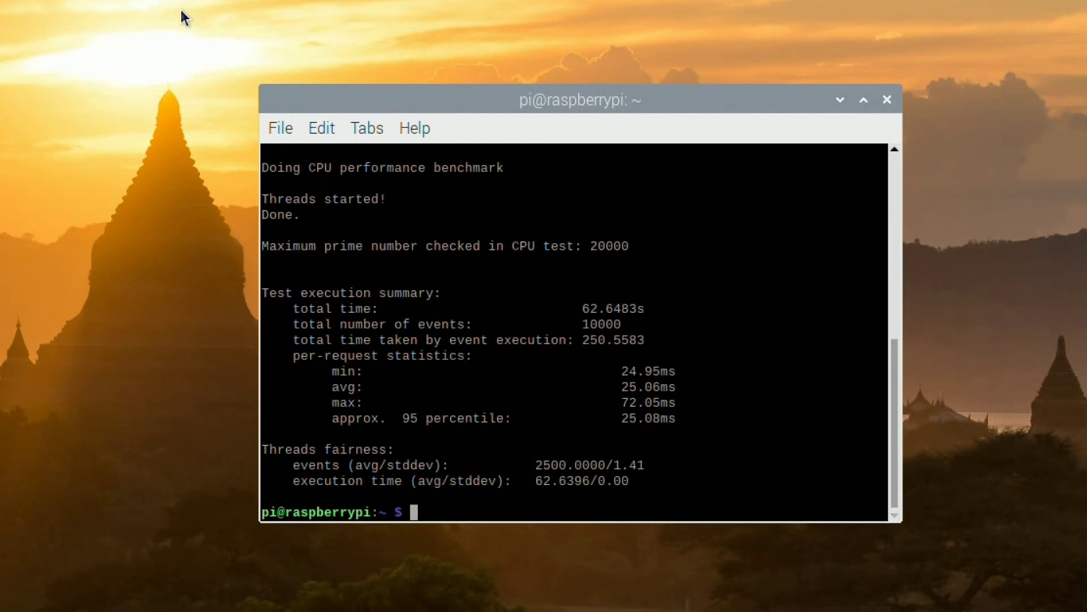
# Read the CPU temperature eleven times with vcgencmd measure_temp after the first benchmark run
pyautogui.press('Up')
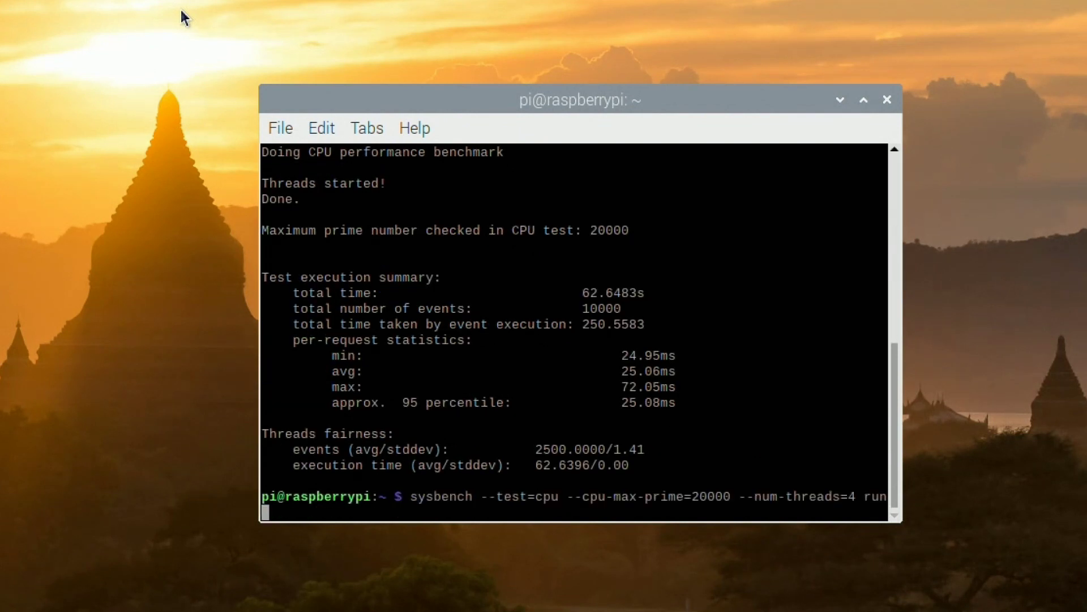
pyautogui.press('Up')
pyautogui.press('Return')
pyautogui.press('Up')
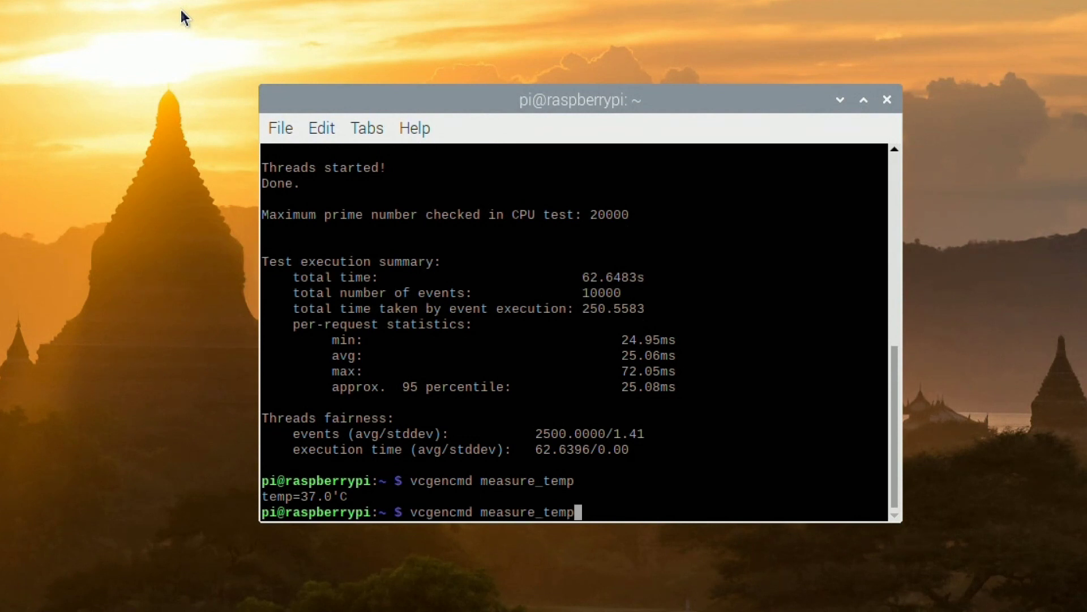
pyautogui.press('Return')
pyautogui.press('Up')
pyautogui.press('Return')
pyautogui.press('Up')
pyautogui.press('Return')
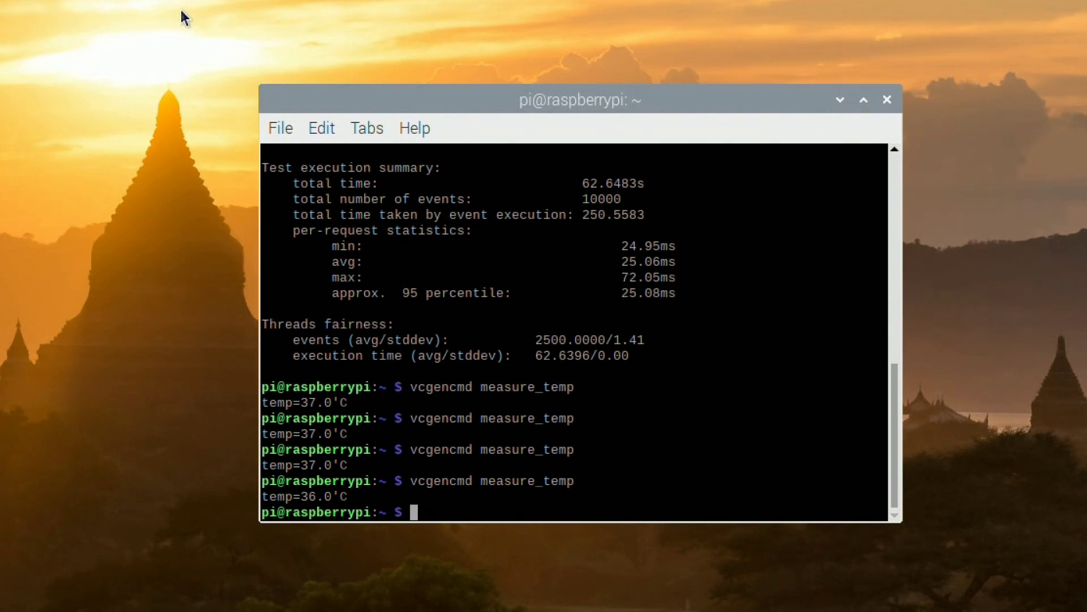
pyautogui.press('Up')
pyautogui.press('Return')
pyautogui.press('Up')
pyautogui.press('Return')
pyautogui.press('Up')
pyautogui.press('Return')
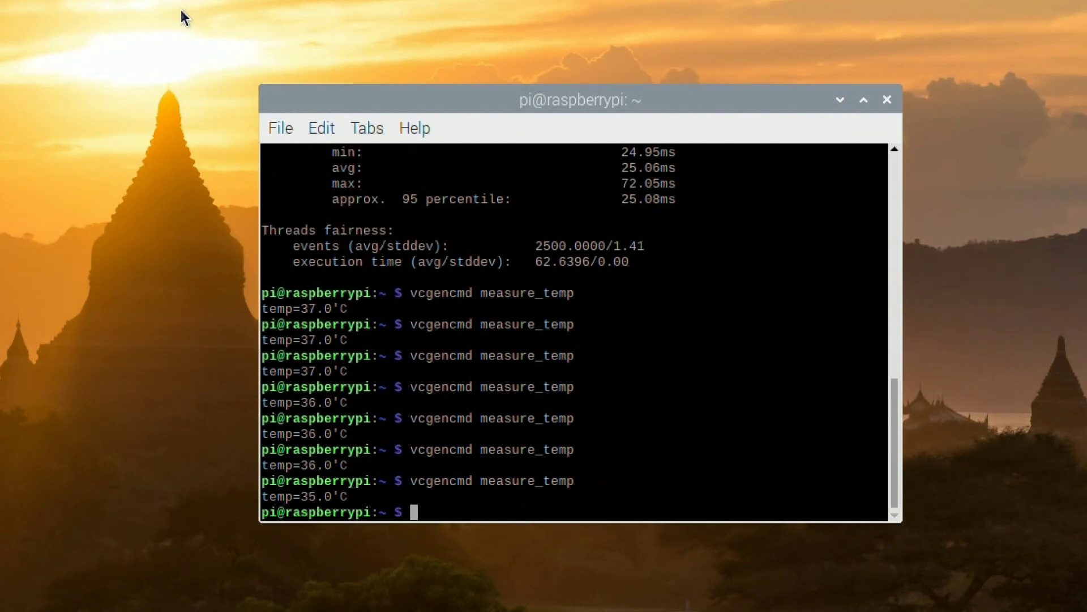
pyautogui.press('Up')
pyautogui.press('Return')
pyautogui.press('Up')
pyautogui.press('Return')
pyautogui.press('Up')
pyautogui.press('Return')
pyautogui.press('Up')
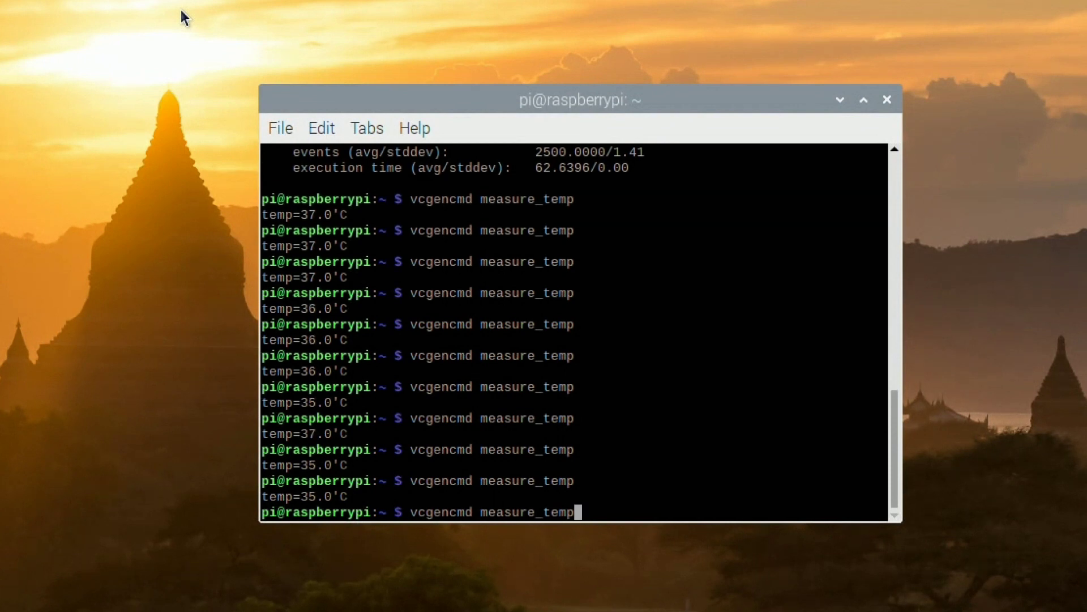
pyautogui.press('Return')
# Run the four-thread sysbench CPU test a second time with a maximum prime of 20000
pyautogui.press('Up')
pyautogui.press('Up')
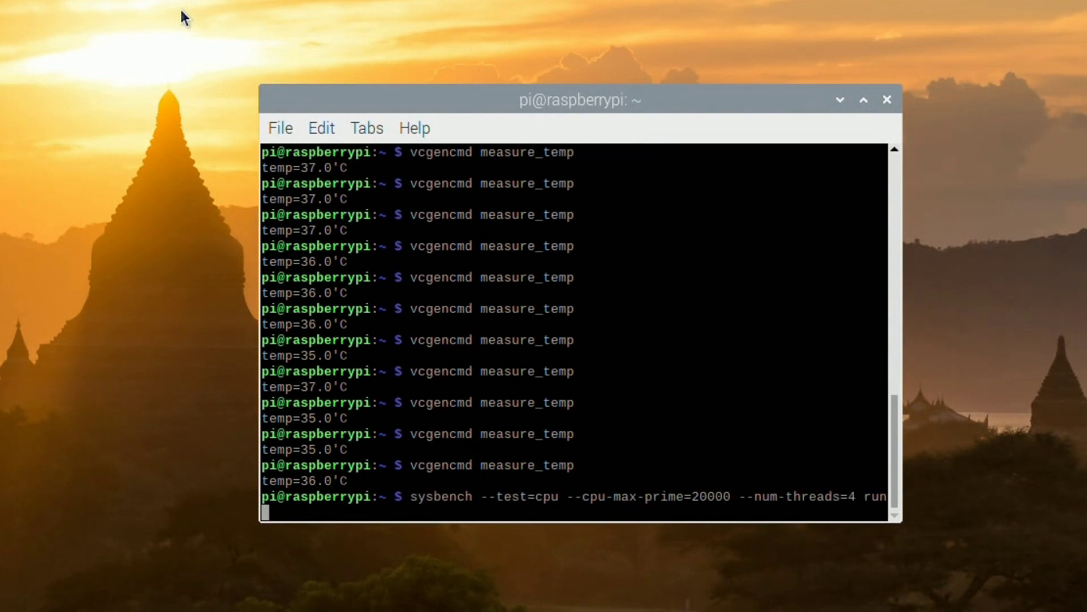
pyautogui.press('Return')
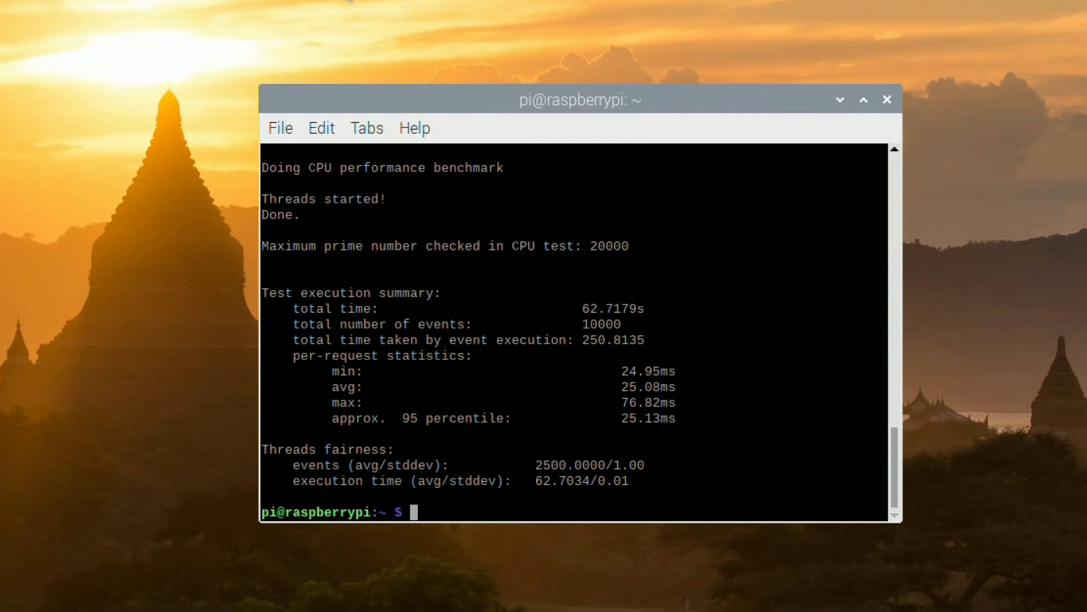
# Read the CPU temperature six times with vcgencmd measure_temp after the second benchmark run
pyautogui.press('Up')
pyautogui.press('Up')
pyautogui.press('Return')
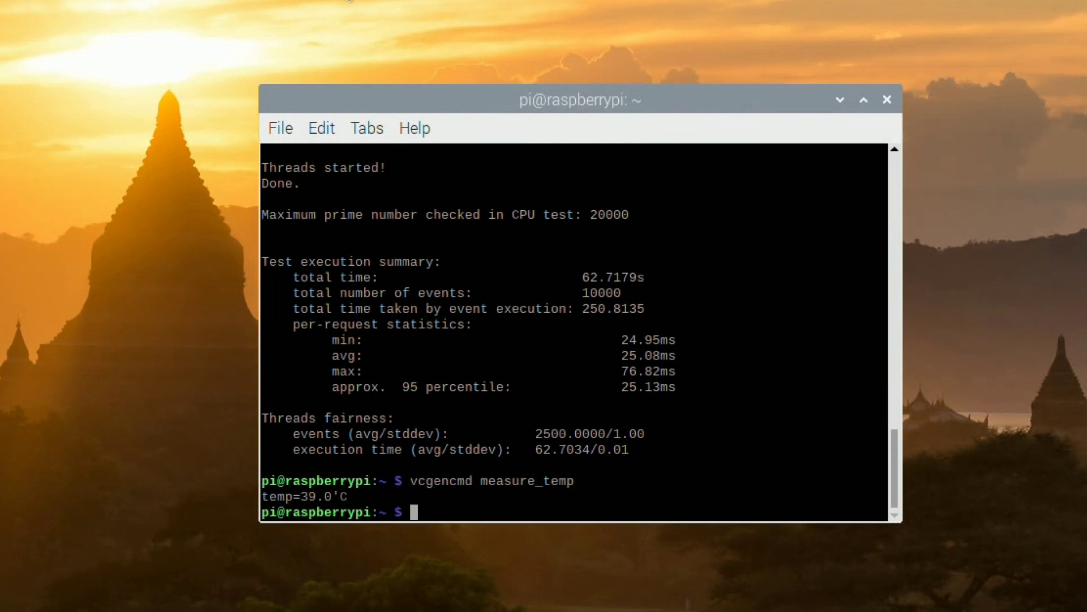
pyautogui.press('Up')
pyautogui.press('Return')
pyautogui.press('Up')
pyautogui.press('Return')
pyautogui.press('Up')
pyautogui.press('Return')
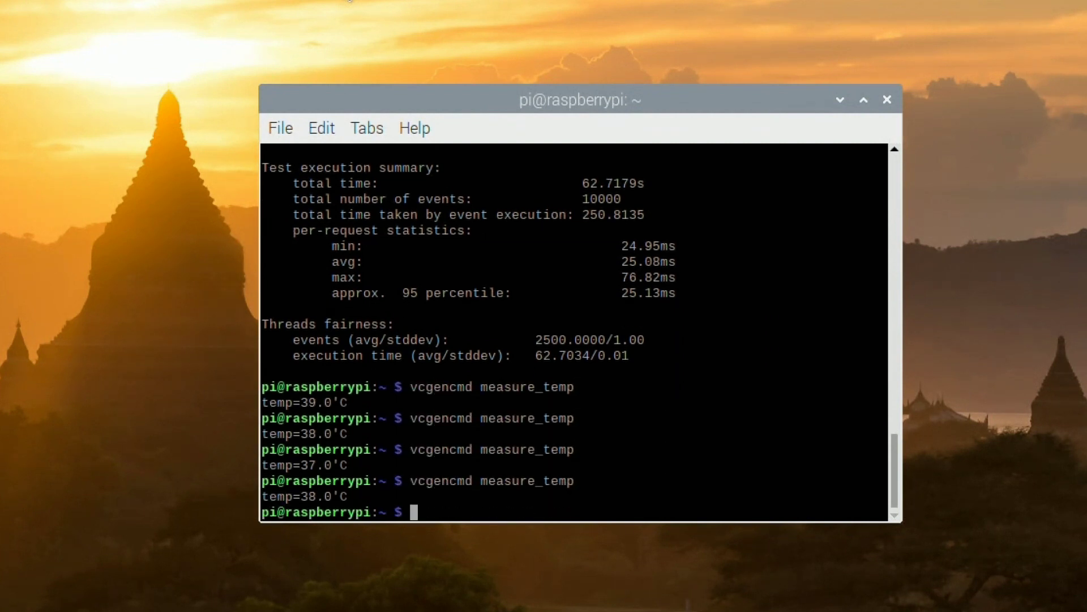
pyautogui.press('Up')
pyautogui.press('Return')
pyautogui.press('Up')
pyautogui.press('Return')
pyautogui.press('Up')
pyautogui.press('Return')
# Run the sysbench CPU test a third time with four threads and a maximum prime of 20000
pyautogui.press('Up')
pyautogui.press('Up')
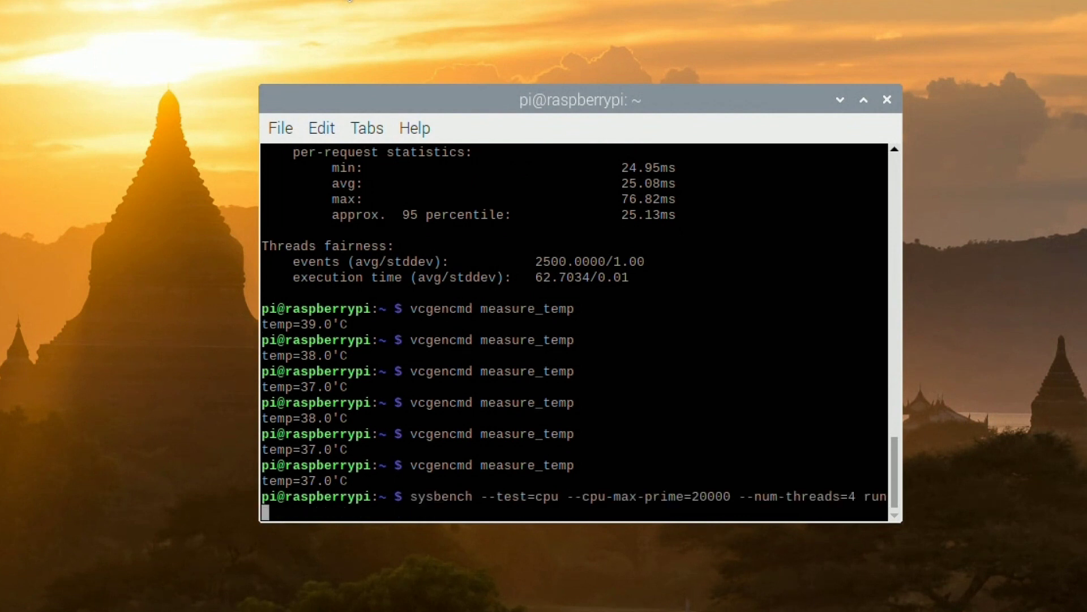
pyautogui.press('Return')
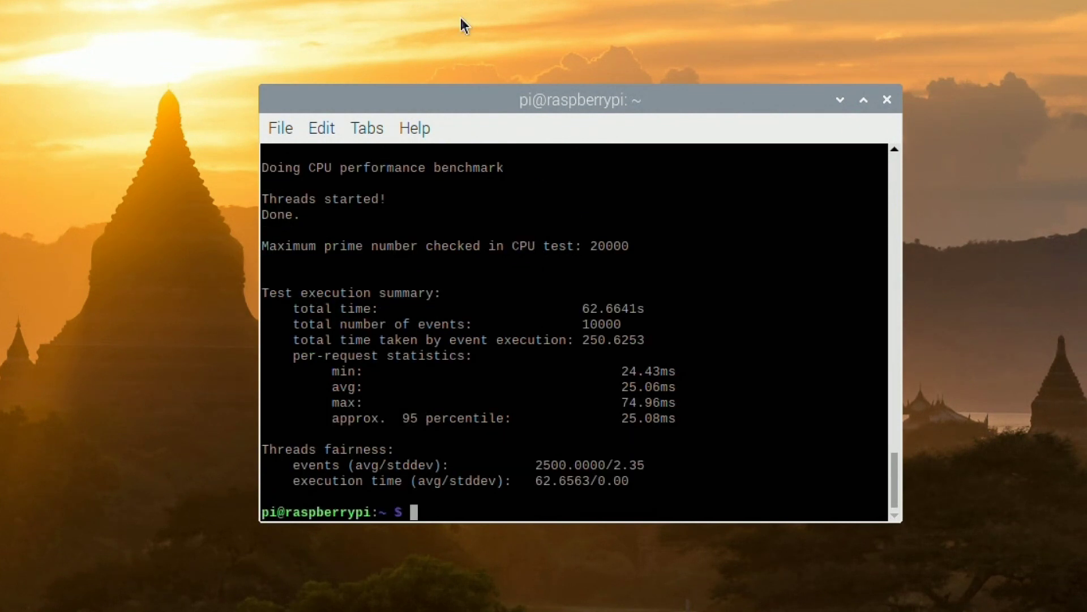
# Read the CPU temperature repeatedly with vcgencmd measure_temp to follow the cooldown after the third benchmark run
pyautogui.press('Up')
pyautogui.press('Up')
pyautogui.press('Return')
pyautogui.press('Up')
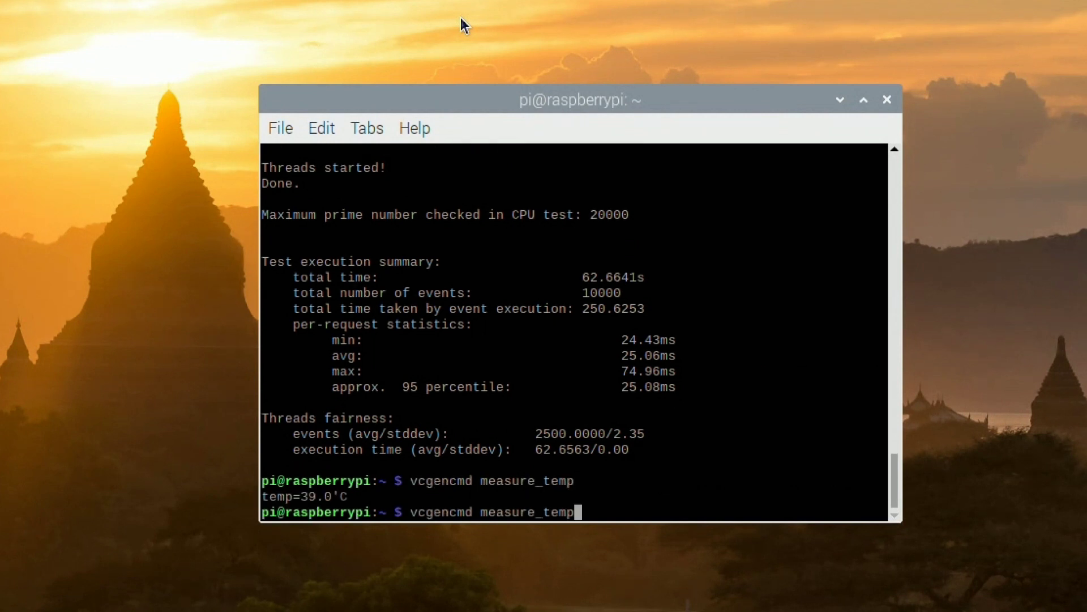
pyautogui.press('Return')
pyautogui.press('Up')
pyautogui.press('Return')
pyautogui.press('Up')
pyautogui.press('Return')
pyautogui.press('Up')
pyautogui.press('Return')
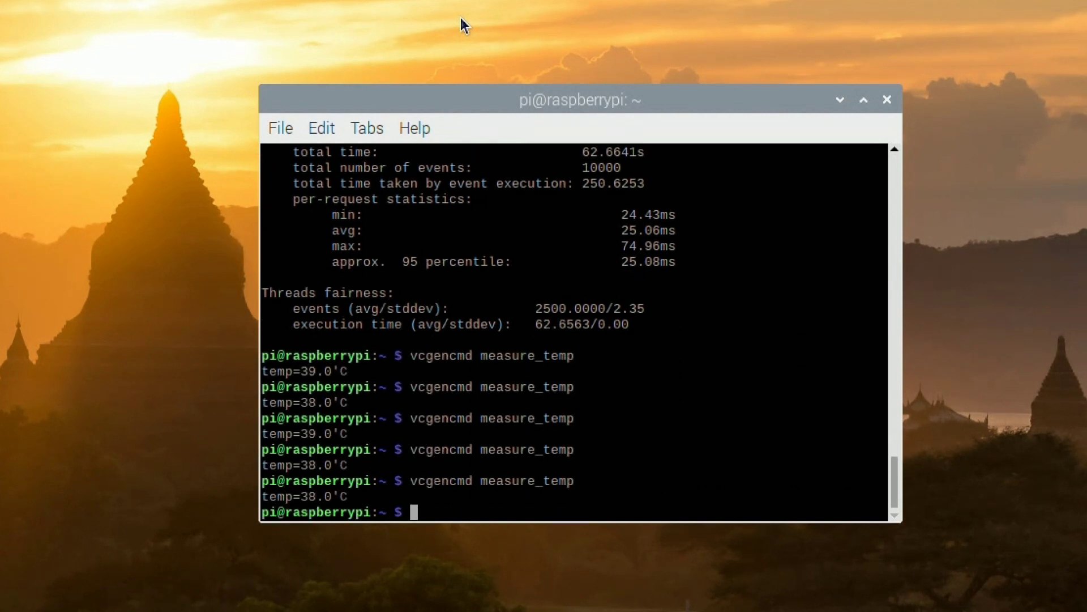
pyautogui.press('Up')
pyautogui.press('Return')
pyautogui.press('Up')
pyautogui.press('Return')
pyautogui.press('Up')
pyautogui.press('Return')
pyautogui.press('Up')
pyautogui.press('Return')
pyautogui.press('Up')
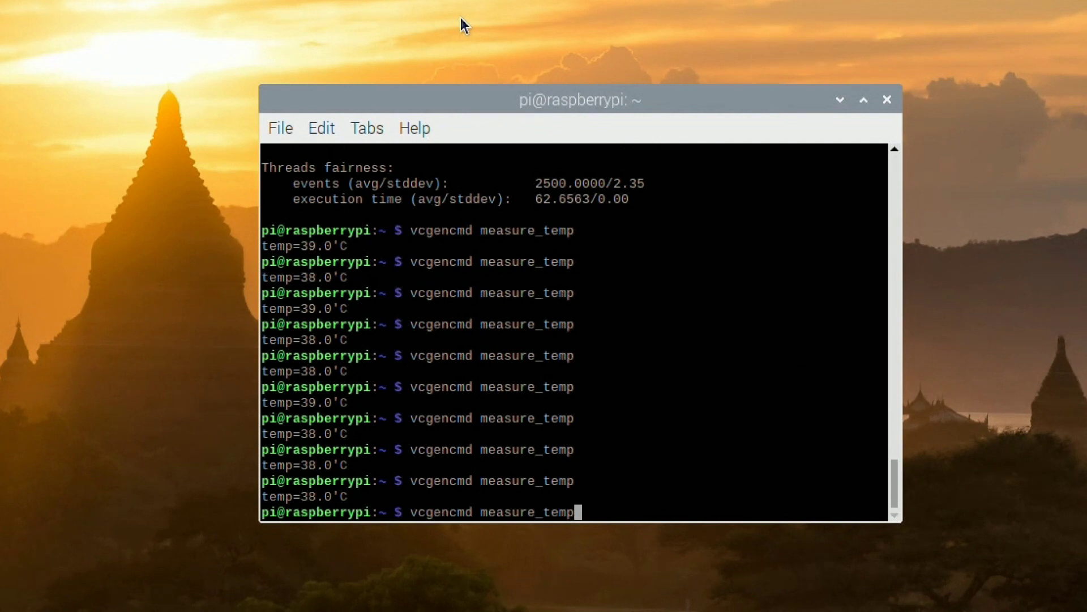
pyautogui.press('Return')
pyautogui.press('Up')
pyautogui.press('Return')
pyautogui.press('Up')
pyautogui.press('Return')
pyautogui.press('Up')
pyautogui.press('Return')
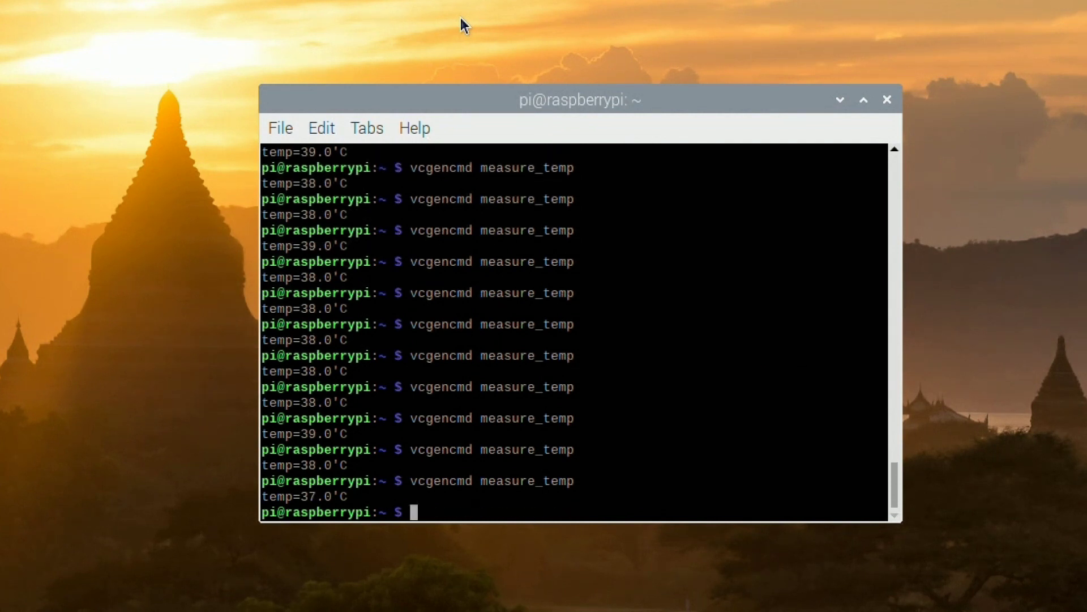
pyautogui.press('Up')
pyautogui.press('Return')
pyautogui.press('Up')
pyautogui.press('Return')
pyautogui.press('Up')
pyautogui.press('Return')
pyautogui.press('Up')
pyautogui.press('Return')
pyautogui.press('Up')
pyautogui.press('Return')
pyautogui.press('Up')
pyautogui.press('Return')
pyautogui.press('Up')
pyautogui.press('Return')
pyautogui.press('Up')
pyautogui.press('Return')
pyautogui.press('Up')
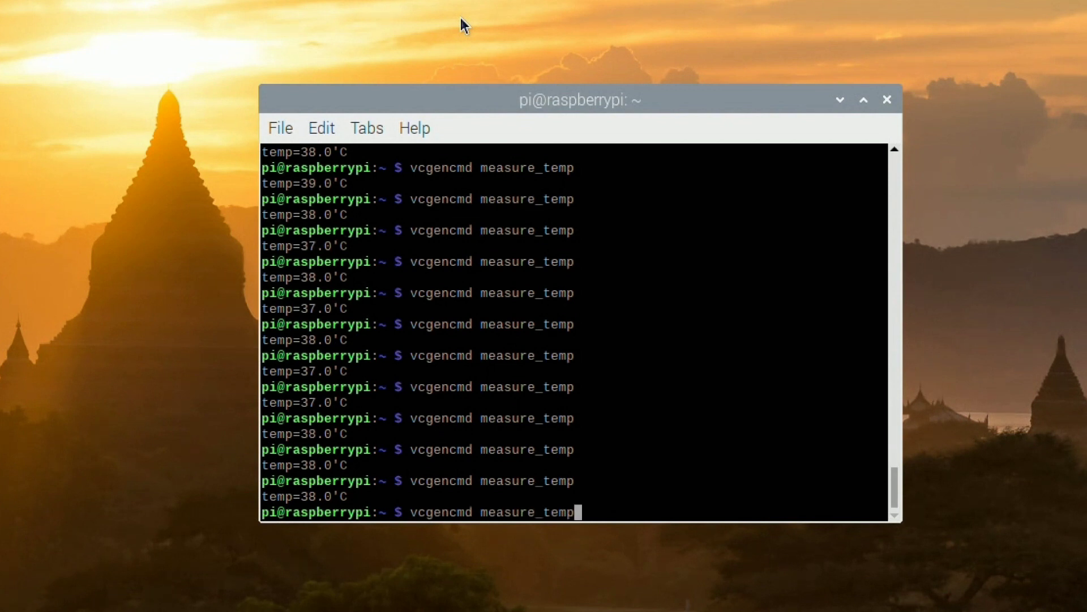
pyautogui.press('Return')
pyautogui.press('Up')
pyautogui.press('Return')
pyautogui.press('Up')
pyautogui.press('Return')
pyautogui.press('Up')
pyautogui.press('Return')
pyautogui.press('Up')
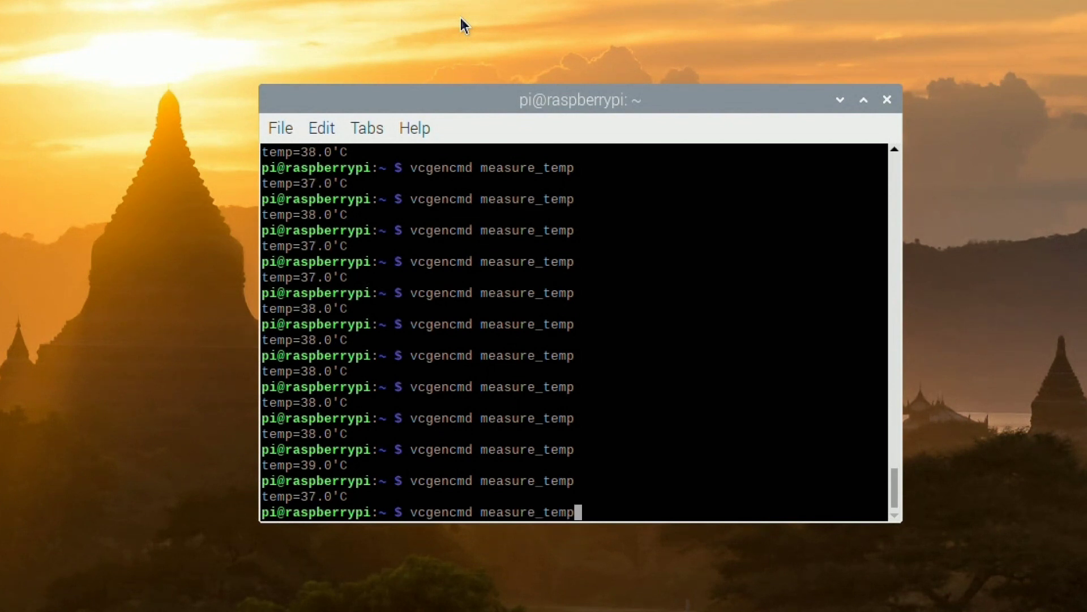